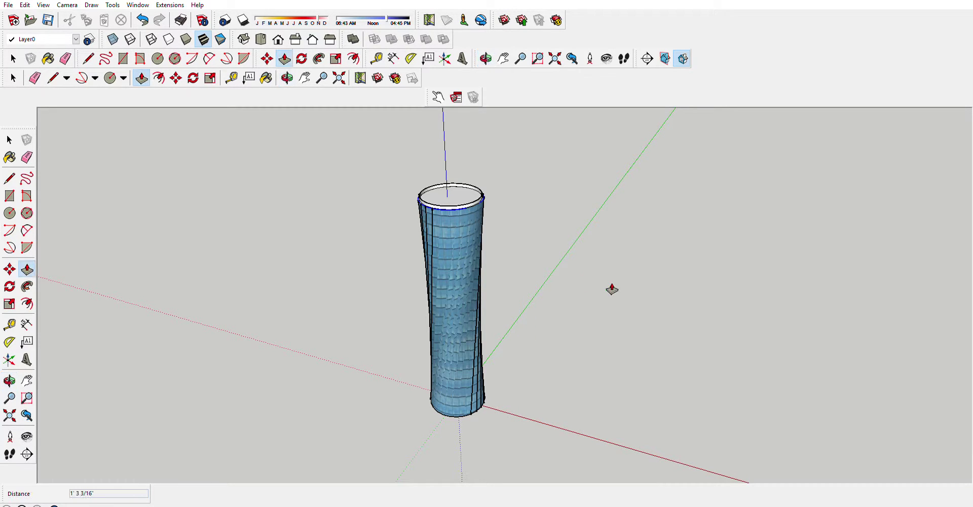
Examine the twisted glass-textured tower from the side, above and below, including a close-up of its facade
{"action": "middle_click_drag", "start_coordinate": [611, 287], "coordinate": [558, 276]}
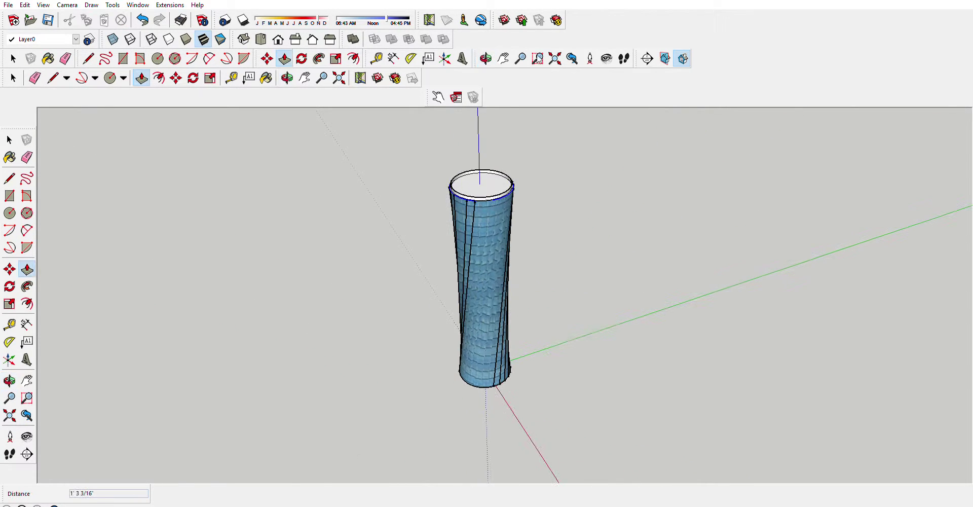
{"action": "left_click", "coordinate": [485, 59]}
{"action": "left_click_drag", "start_coordinate": [588, 284], "coordinate": [349, 354]}
{"action": "scroll", "coordinate": [497, 319], "scroll_direction": "up", "scroll_amount": 6}
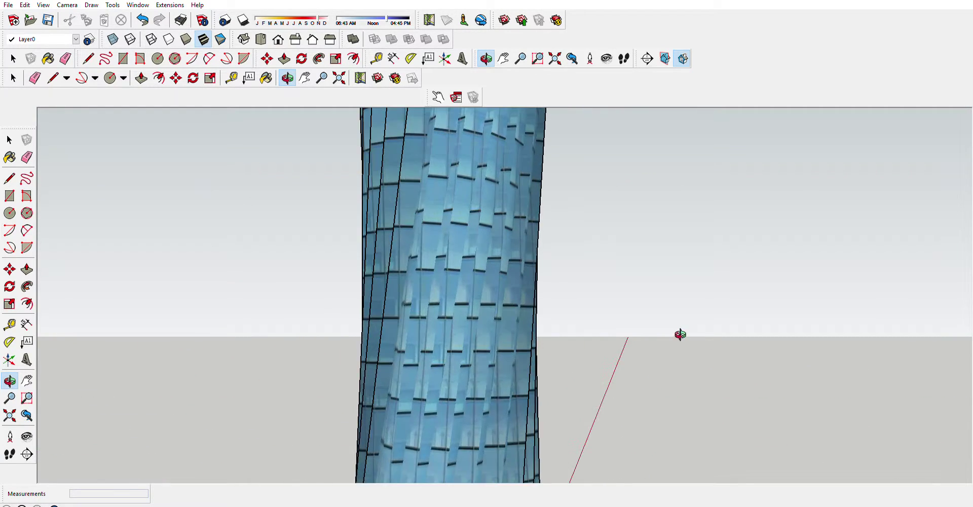
{"action": "left_click_drag", "start_coordinate": [680, 334], "coordinate": [492, 326]}
{"action": "scroll", "coordinate": [563, 344], "scroll_direction": "down", "scroll_amount": 8}
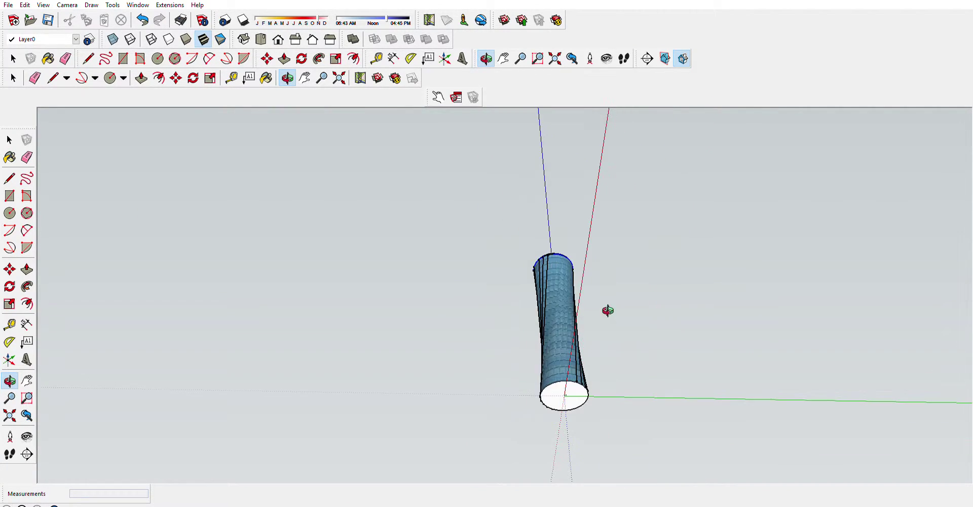
{"action": "left_click_drag", "start_coordinate": [607, 310], "coordinate": [357, 450]}
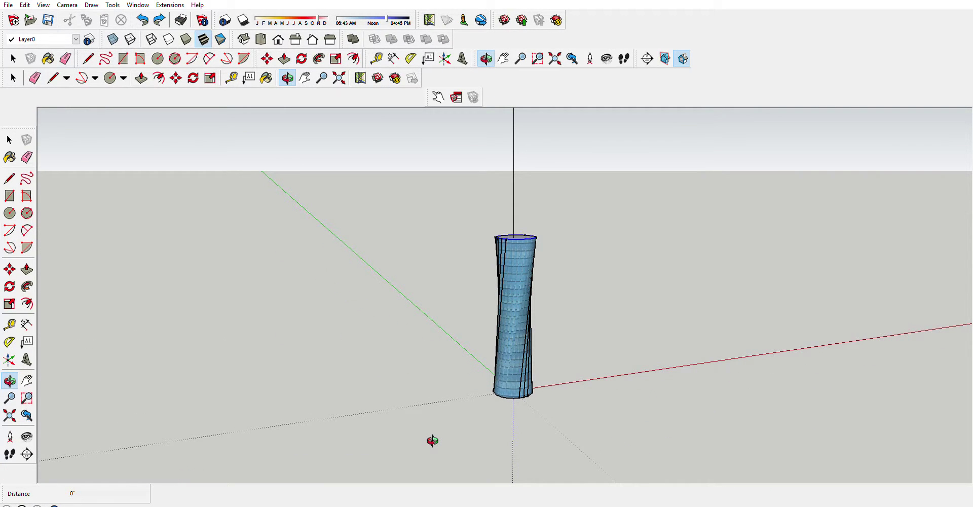
Undo the glass texture applied to the twisted tower's side surface
{"action": "key", "text": "ctrl+z"}
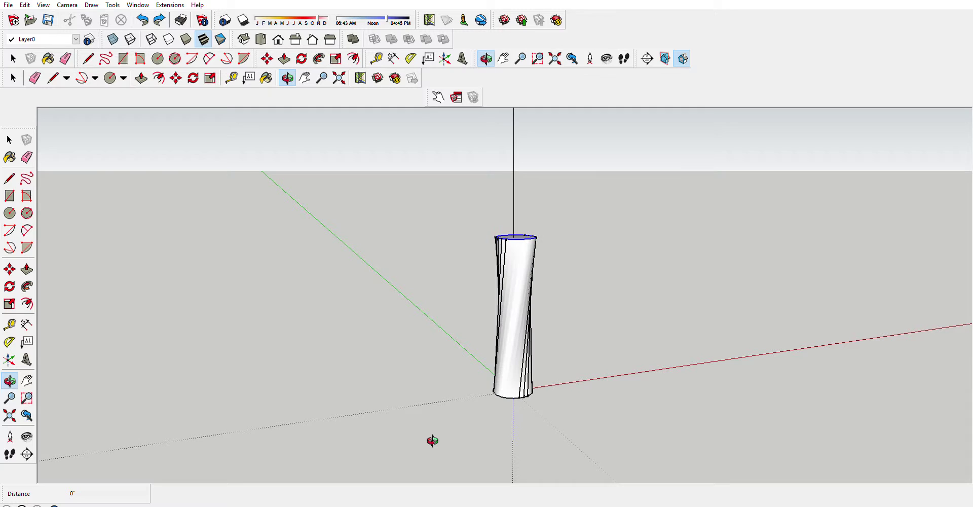
{"action": "left_click_drag", "start_coordinate": [625, 199], "coordinate": [433, 317]}
{"action": "left_click_drag", "start_coordinate": [644, 370], "coordinate": [201, 254]}
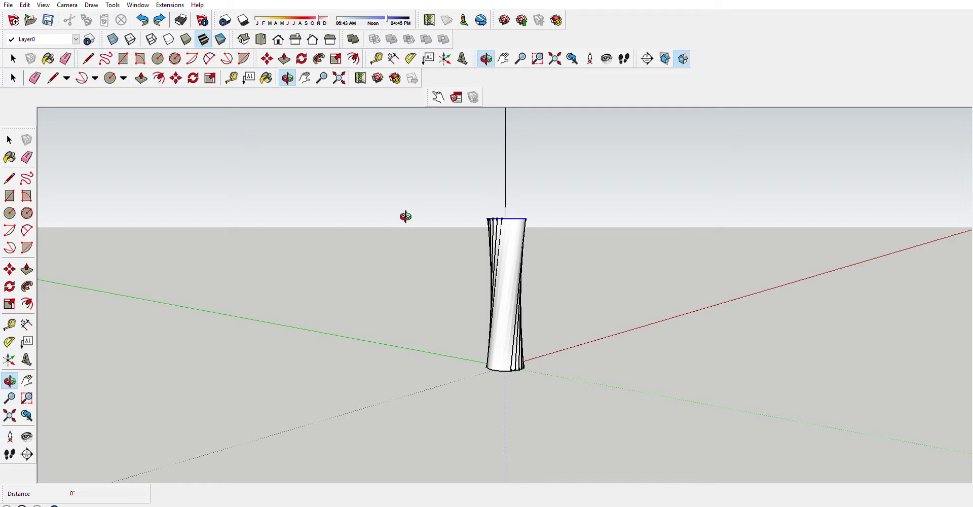
{"action": "left_click_drag", "start_coordinate": [406, 216], "coordinate": [561, 378]}
{"action": "scroll", "coordinate": [500, 295], "scroll_direction": "up", "scroll_amount": 4}
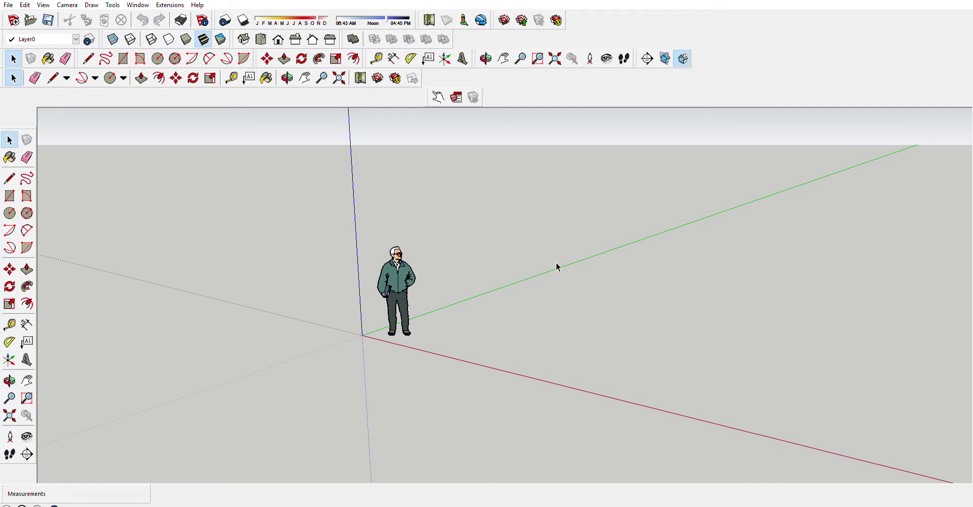
Draw a circle on the ground around the origin area with a radius of about 77' 6"
{"action": "left_click", "coordinate": [157, 58]}
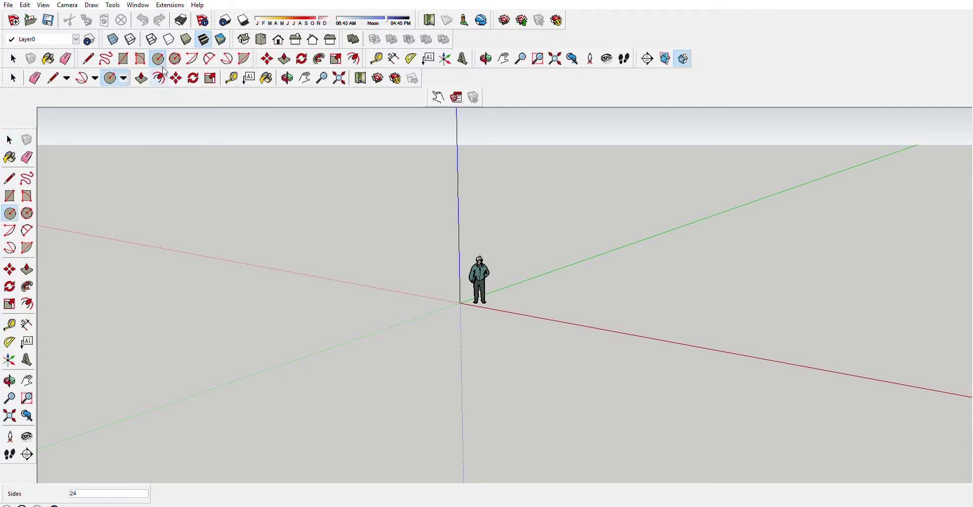
{"action": "left_click", "coordinate": [264, 314]}
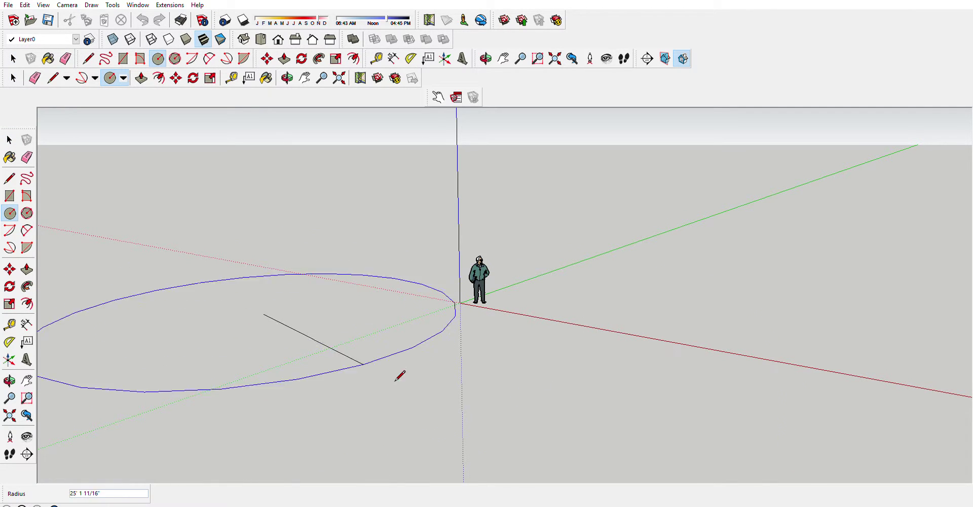
{"action": "scroll", "coordinate": [487, 163], "scroll_direction": "up", "scroll_amount": 1}
{"action": "key", "text": "Up"}
{"action": "key", "text": "Up"}
{"action": "key", "text": "Up"}
{"action": "key", "text": "Up"}
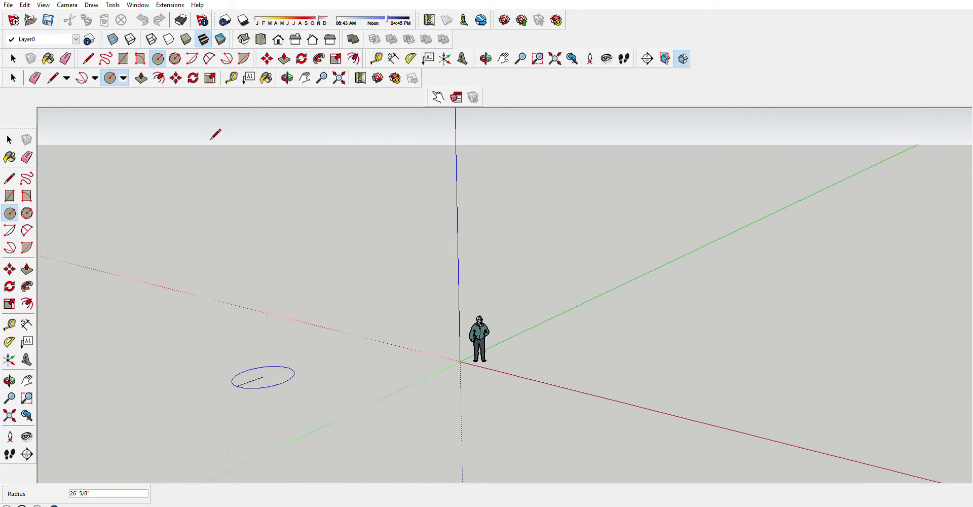
{"action": "scroll", "coordinate": [392, 310], "scroll_direction": "down", "scroll_amount": 3}
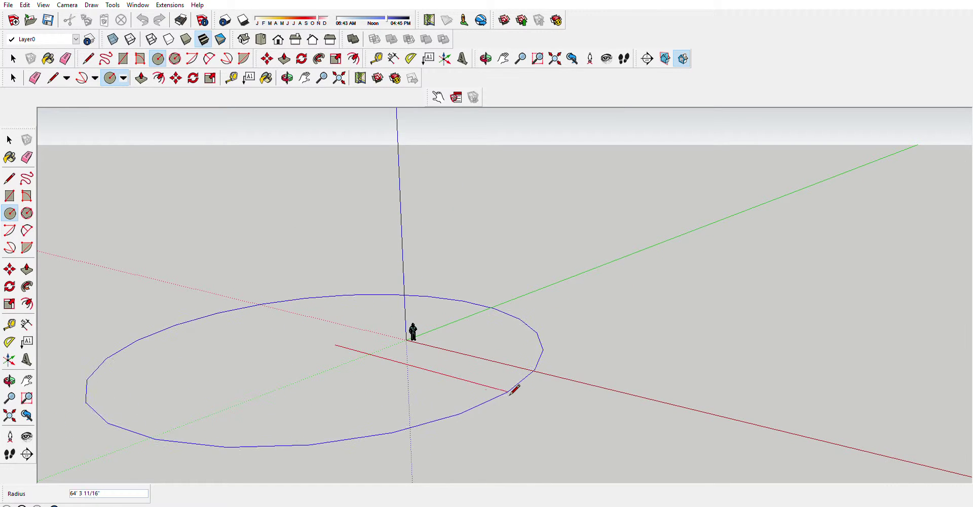
{"action": "left_click", "coordinate": [557, 400]}
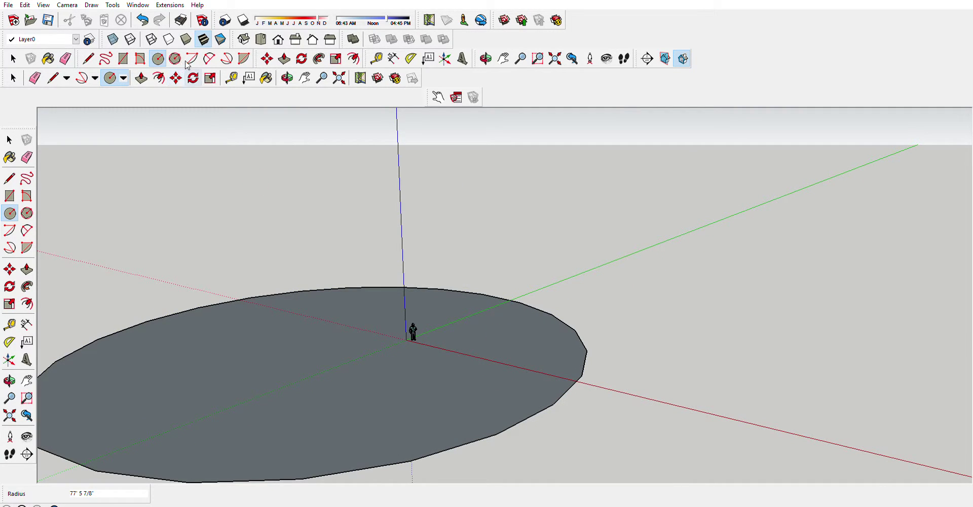
Extrude the circle upward with Push/Pull into a cylinder about 479' tall
{"action": "left_click", "coordinate": [137, 74]}
{"action": "left_click", "coordinate": [476, 409]}
{"action": "scroll", "coordinate": [423, 365], "scroll_direction": "down", "scroll_amount": 5}
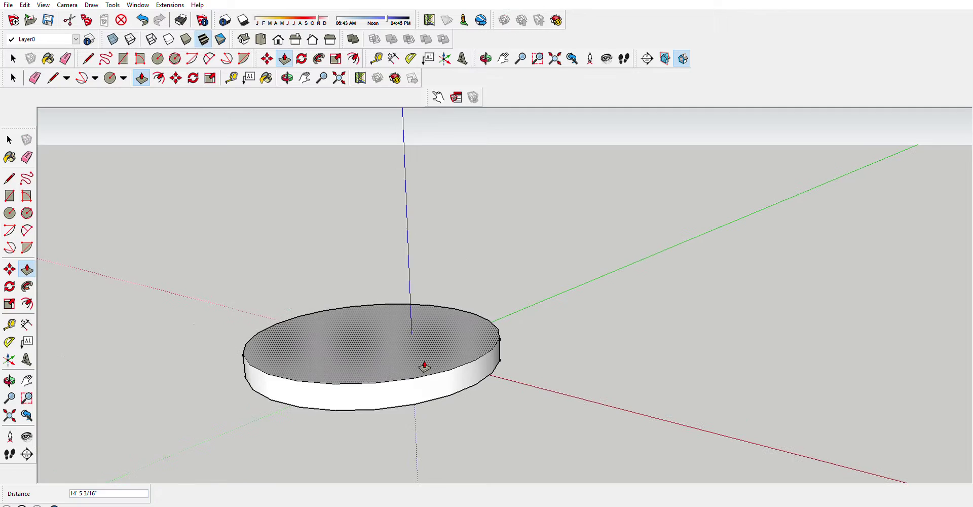
{"action": "scroll", "coordinate": [385, 335], "scroll_direction": "down", "scroll_amount": 3}
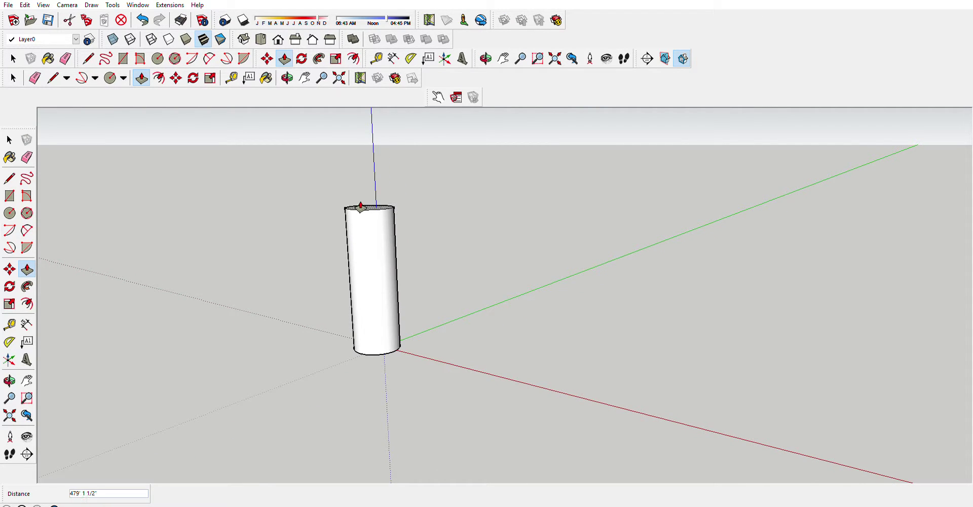
{"action": "left_click", "coordinate": [360, 206]}
{"action": "middle_click_drag", "start_coordinate": [544, 294], "coordinate": [456, 345]}
{"action": "scroll", "coordinate": [410, 142], "scroll_direction": "up", "scroll_amount": 4}
{"action": "scroll", "coordinate": [371, 169], "scroll_direction": "down", "scroll_amount": 4}
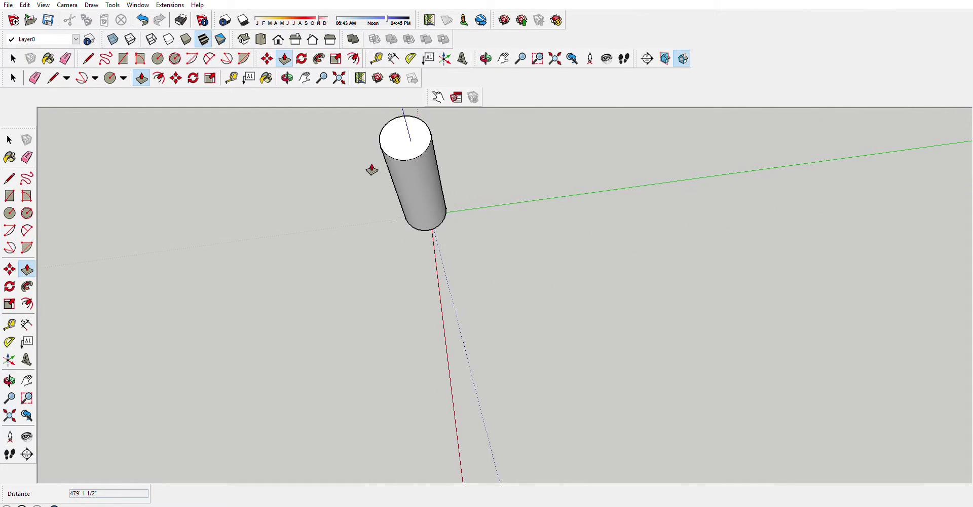
{"action": "scroll", "coordinate": [372, 181], "scroll_direction": "down", "scroll_amount": 3}
{"action": "scroll", "coordinate": [380, 142], "scroll_direction": "up", "scroll_amount": 8}
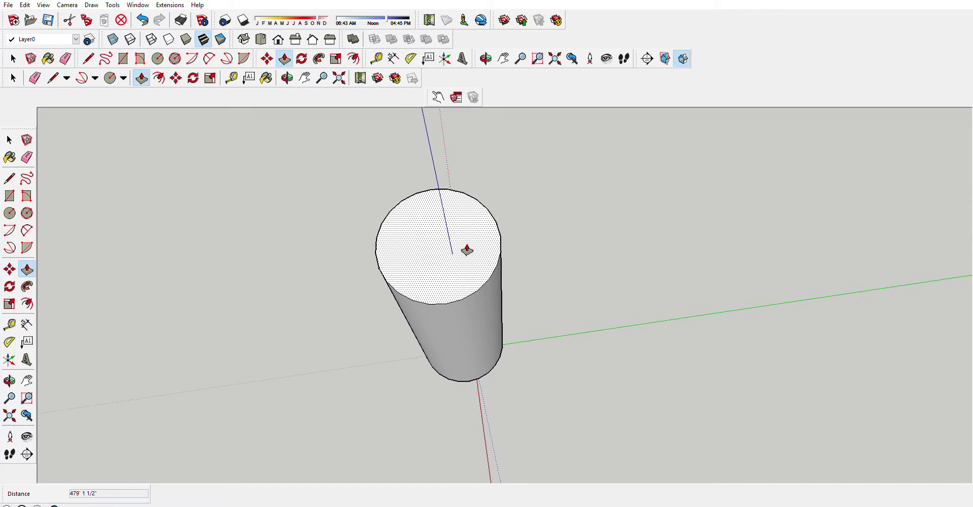
{"action": "left_click", "coordinate": [440, 270]}
{"action": "left_click", "coordinate": [383, 157]}
{"action": "scroll", "coordinate": [632, 326], "scroll_direction": "down", "scroll_amount": 4}
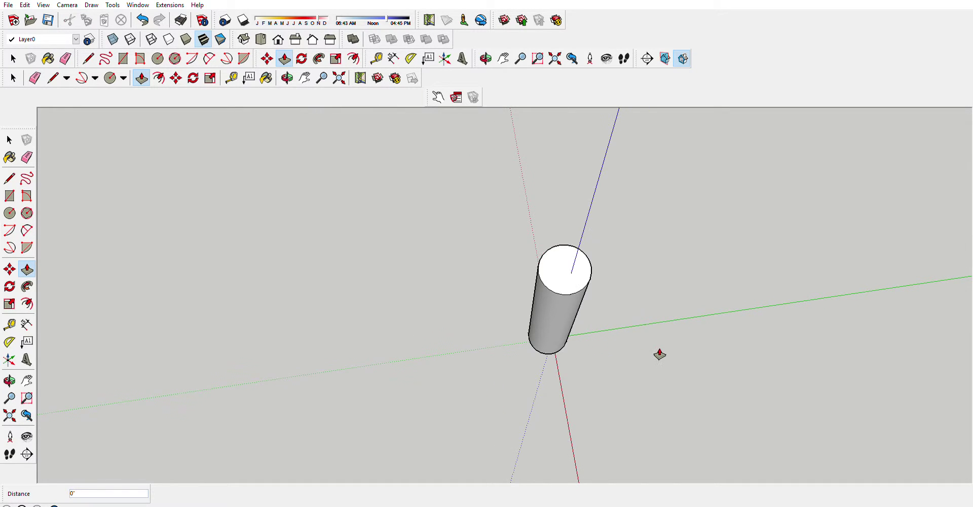
{"action": "middle_click_drag", "start_coordinate": [660, 354], "coordinate": [133, 140]}
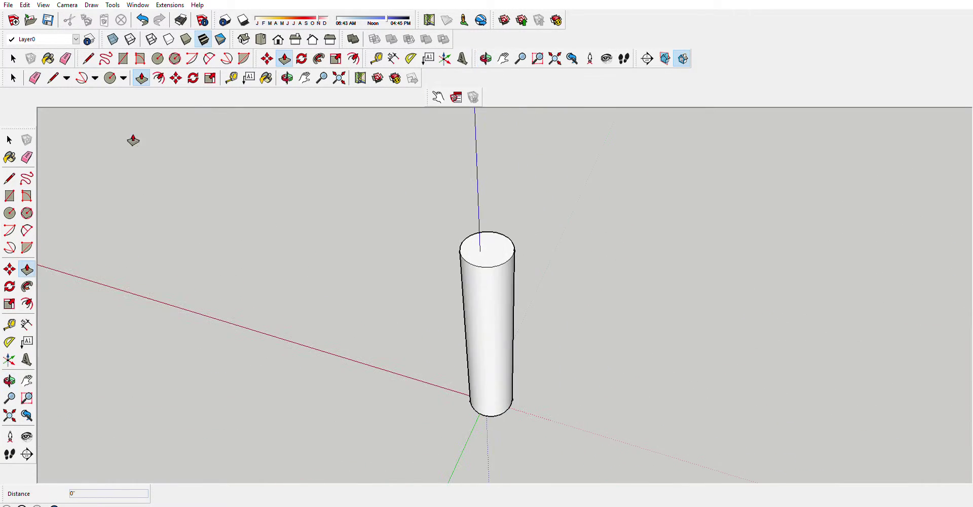
Twist the cylinder by rotating its top face about 42.6 degrees around its center, and undo the rotation
{"action": "left_click", "coordinate": [193, 78]}
{"action": "scroll", "coordinate": [512, 256], "scroll_direction": "up", "scroll_amount": 4}
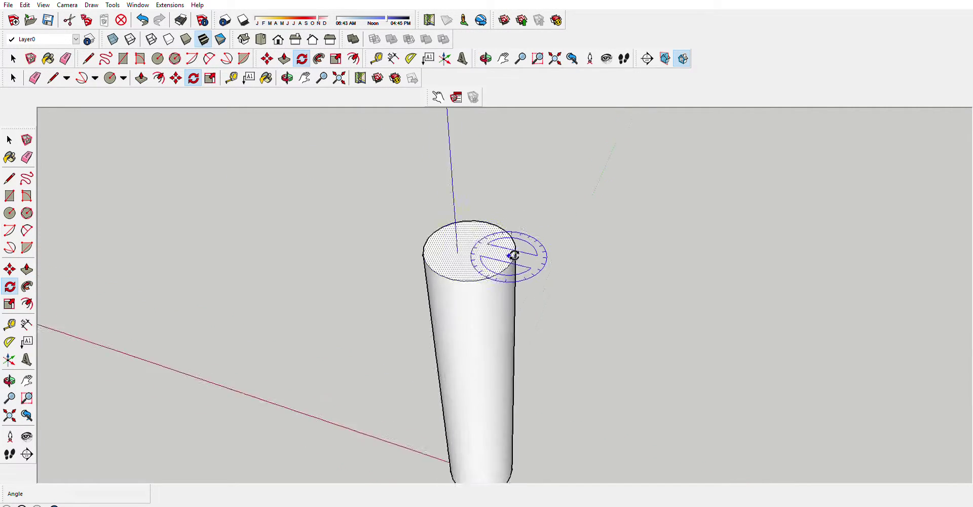
{"action": "left_click", "coordinate": [480, 286]}
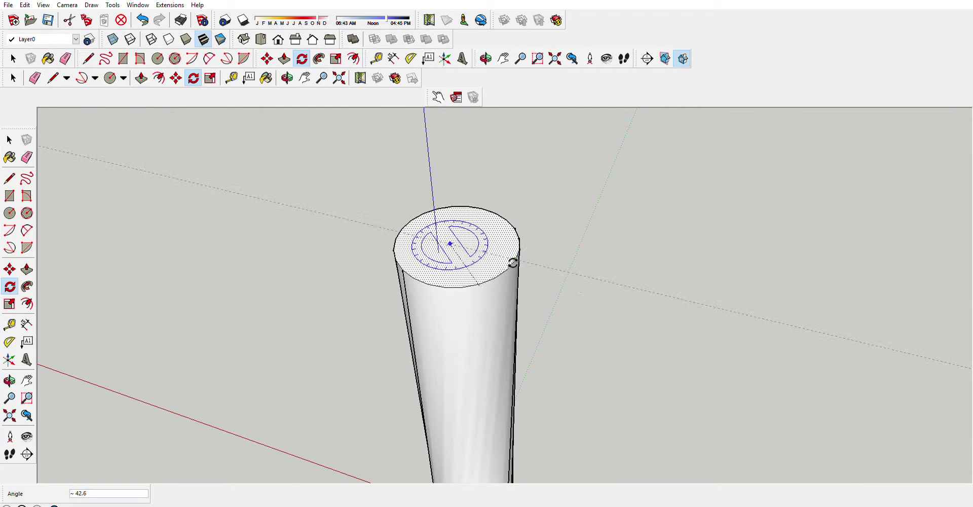
{"action": "key", "text": "Escape"}
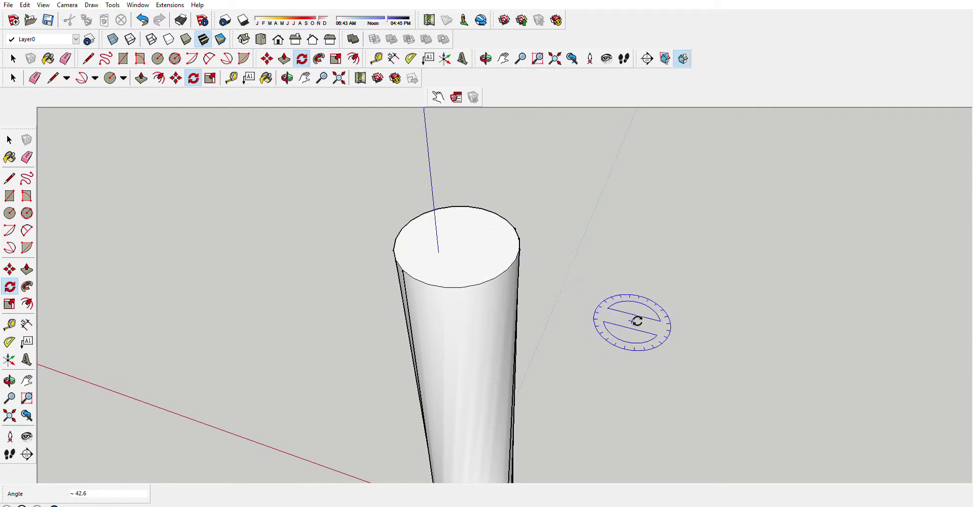
{"action": "middle_click_drag", "start_coordinate": [635, 320], "coordinate": [257, 345]}
{"action": "key", "text": "ctrl+z"}
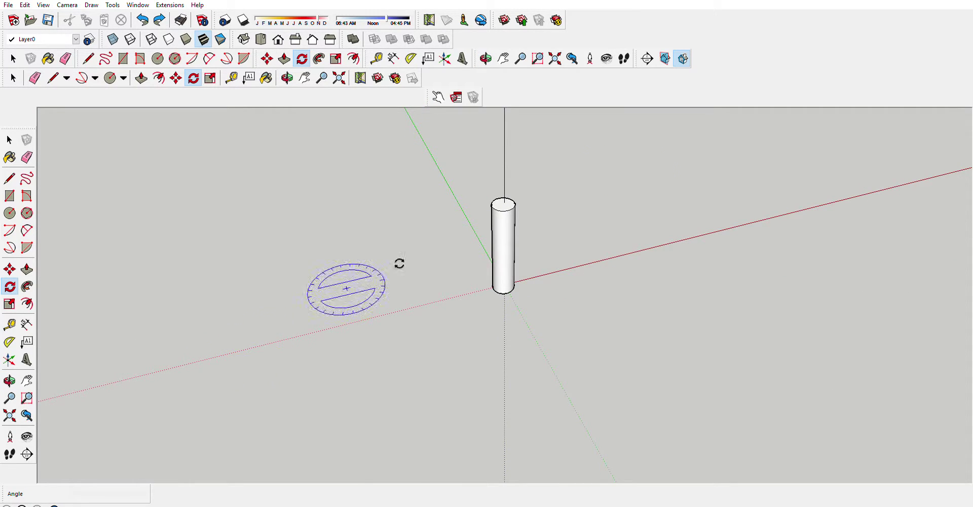
Twist the cylinder by rotating its top face exactly 60 degrees around its center, and undo it
{"action": "scroll", "coordinate": [608, 164], "scroll_direction": "up", "scroll_amount": 4}
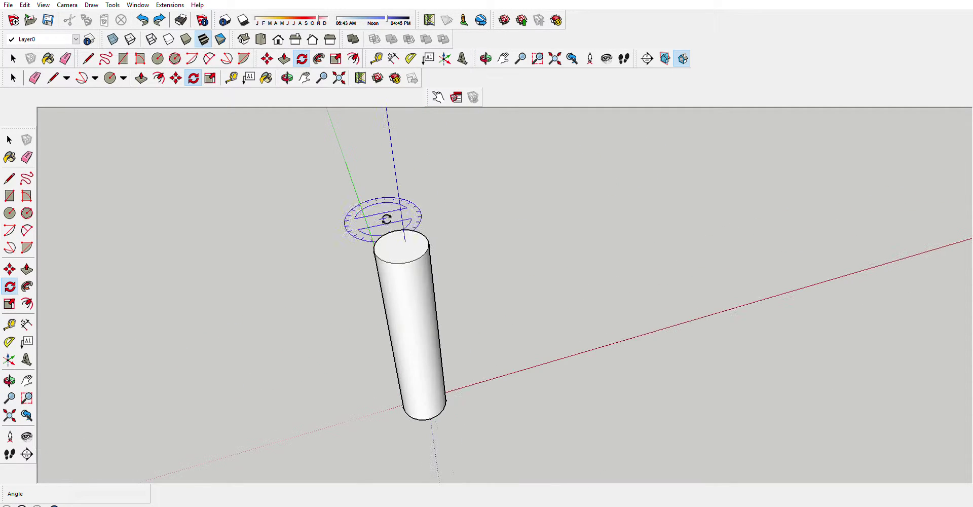
{"action": "left_click", "coordinate": [416, 263]}
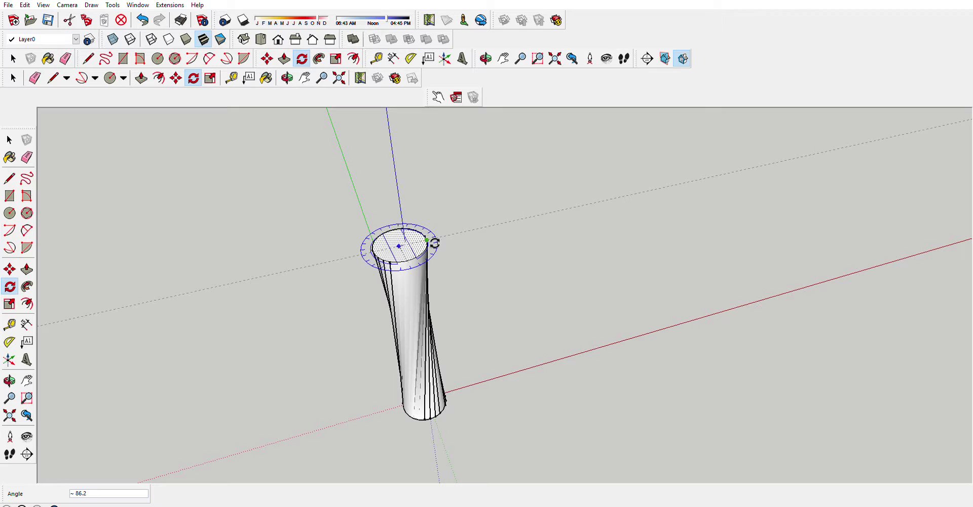
{"action": "type", "text": "60"}
{"action": "key", "text": "Return"}
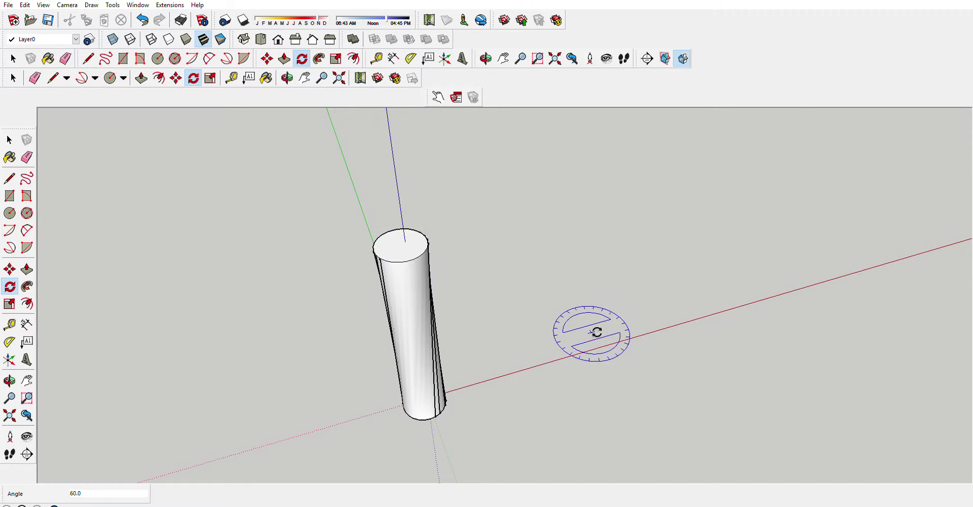
{"action": "middle_click_drag", "start_coordinate": [594, 330], "coordinate": [201, 222]}
{"action": "key", "text": "ctrl+z"}
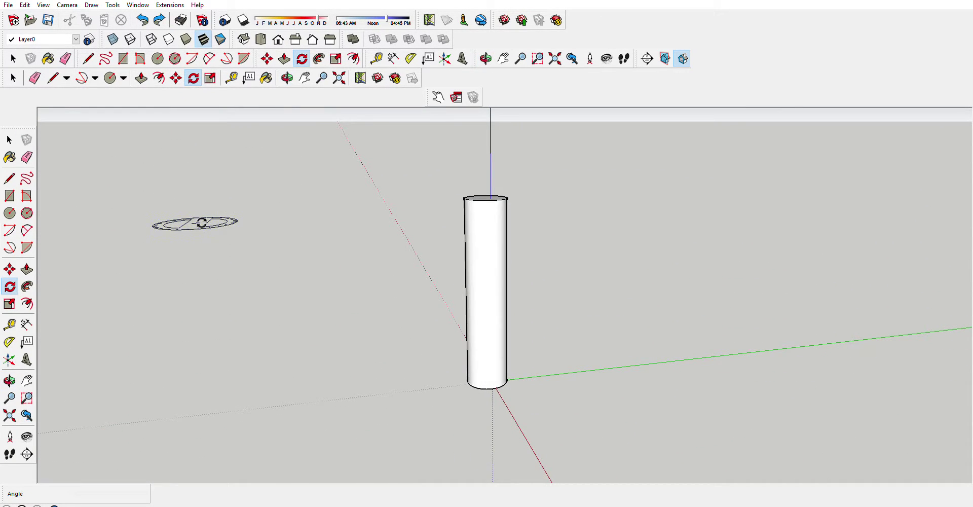
Rotate the cylinder's top face around a point off its center to twist and shift the upper end
{"action": "middle_click_drag", "start_coordinate": [771, 379], "coordinate": [384, 166]}
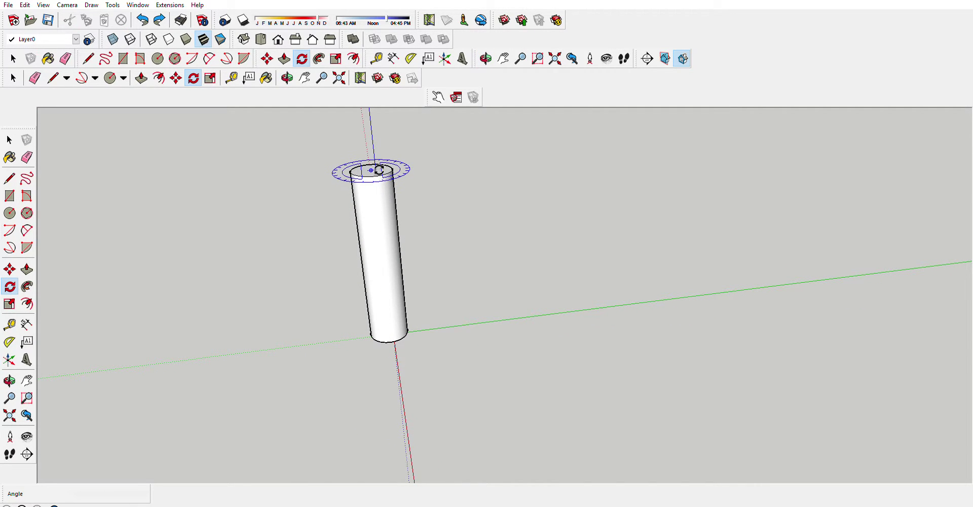
{"action": "scroll", "coordinate": [372, 155], "scroll_direction": "up", "scroll_amount": 5}
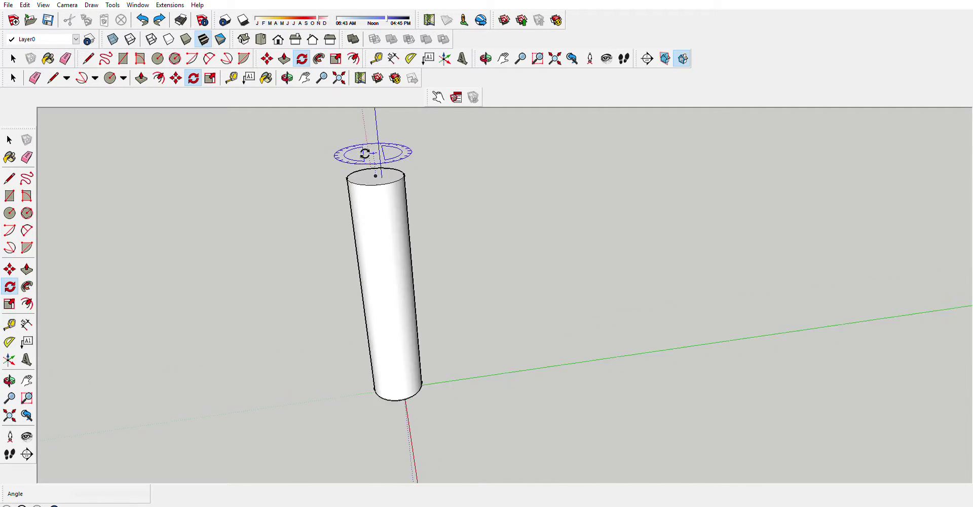
{"action": "left_click", "coordinate": [404, 186]}
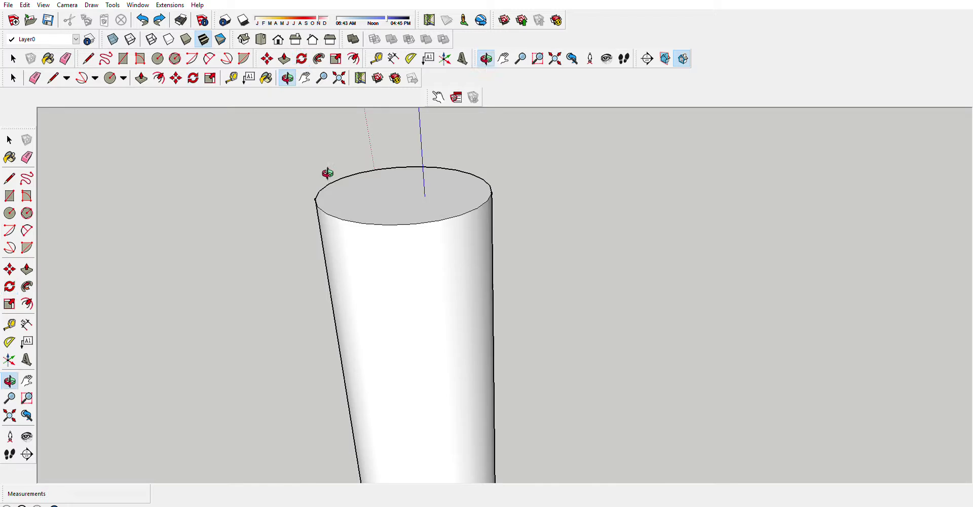
{"action": "middle_click_drag", "start_coordinate": [328, 173], "coordinate": [121, 71]}
{"action": "left_click", "coordinate": [193, 77]}
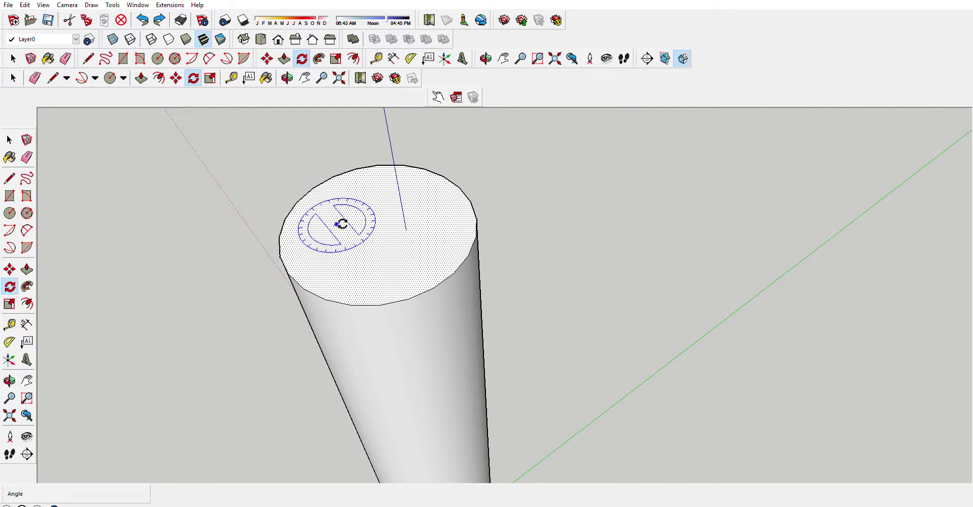
{"action": "left_click", "coordinate": [329, 295]}
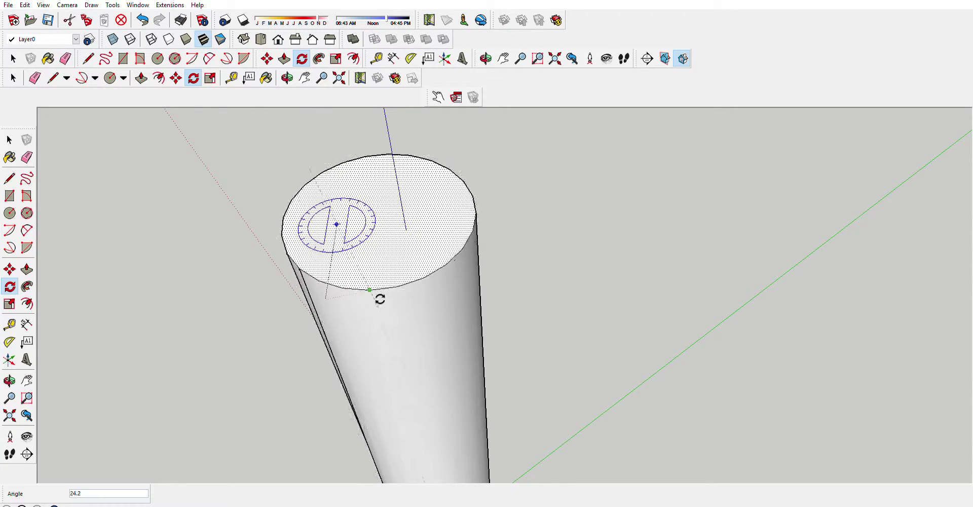
{"action": "left_click", "coordinate": [414, 271]}
Try tilting the cylinder's top face about 48.6 degrees by rotating it in a vertical plane from its rim
{"action": "middle_click_drag", "start_coordinate": [583, 298], "coordinate": [245, 101]}
{"action": "scroll", "coordinate": [294, 198], "scroll_direction": "down", "scroll_amount": 2}
{"action": "scroll", "coordinate": [478, 277], "scroll_direction": "down", "scroll_amount": 3}
{"action": "middle_click_drag", "start_coordinate": [618, 322], "coordinate": [244, 451]}
{"action": "scroll", "coordinate": [517, 183], "scroll_direction": "up", "scroll_amount": 2}
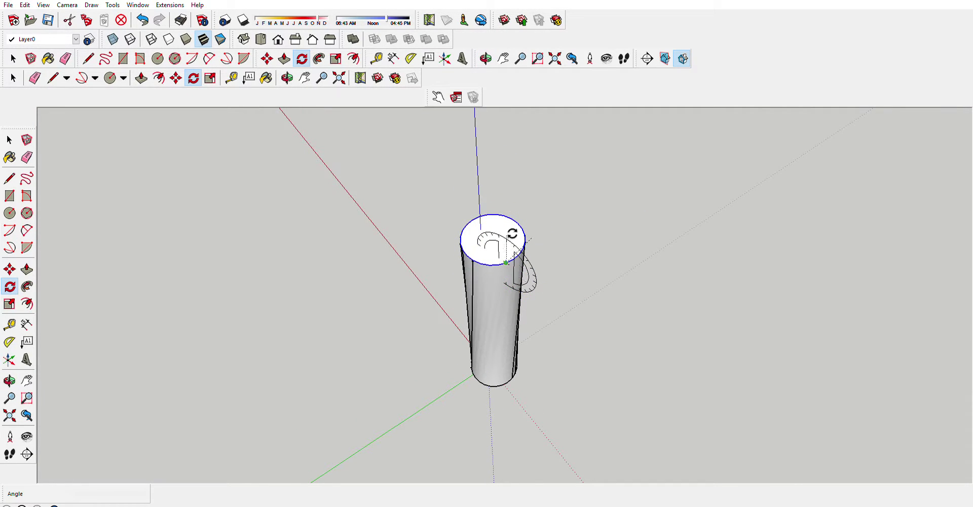
{"action": "key", "text": "Escape"}
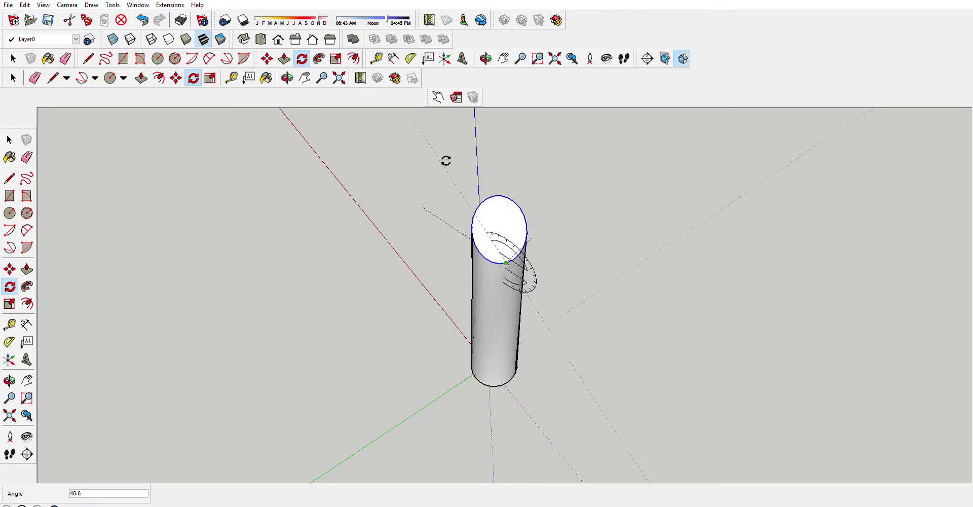
{"action": "middle_click_drag", "start_coordinate": [447, 159], "coordinate": [51, 91]}
{"action": "middle_click_drag", "start_coordinate": [593, 296], "coordinate": [140, 72]}
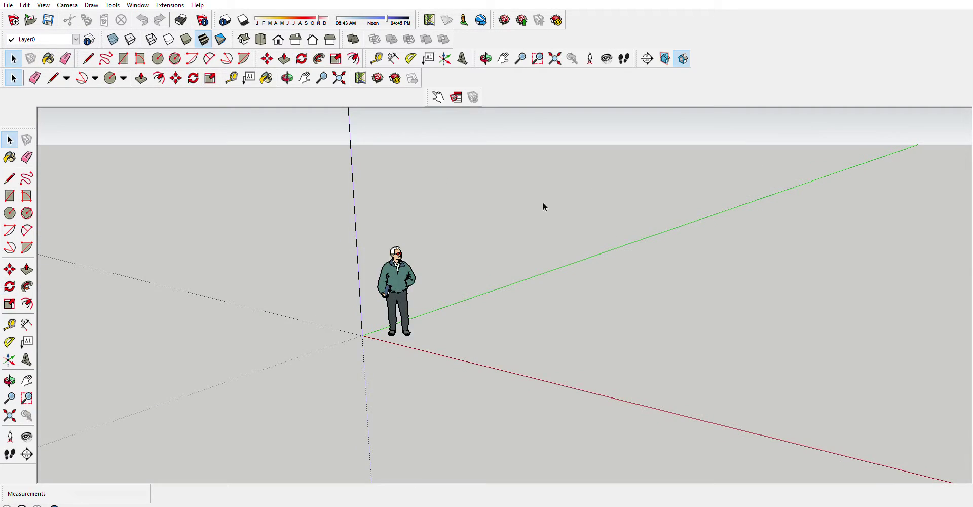
Draw a six-sided polygon on the ground with one corner at the origin, using an inscribed radius of about 19' 11"
{"action": "middle_click_drag", "start_coordinate": [543, 203], "coordinate": [282, 137]}
{"action": "left_click", "coordinate": [175, 57]}
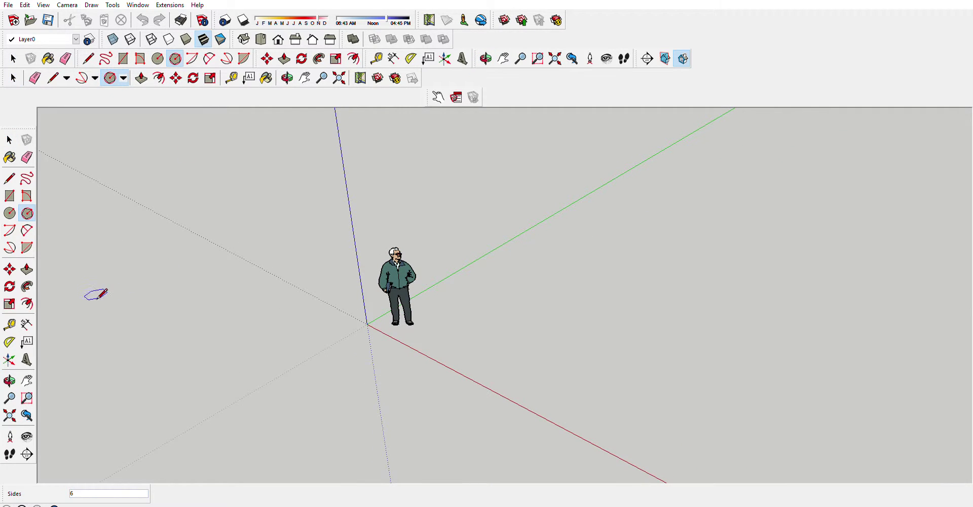
{"action": "left_click", "coordinate": [96, 291]}
{"action": "scroll", "coordinate": [398, 321], "scroll_direction": "down", "scroll_amount": 3}
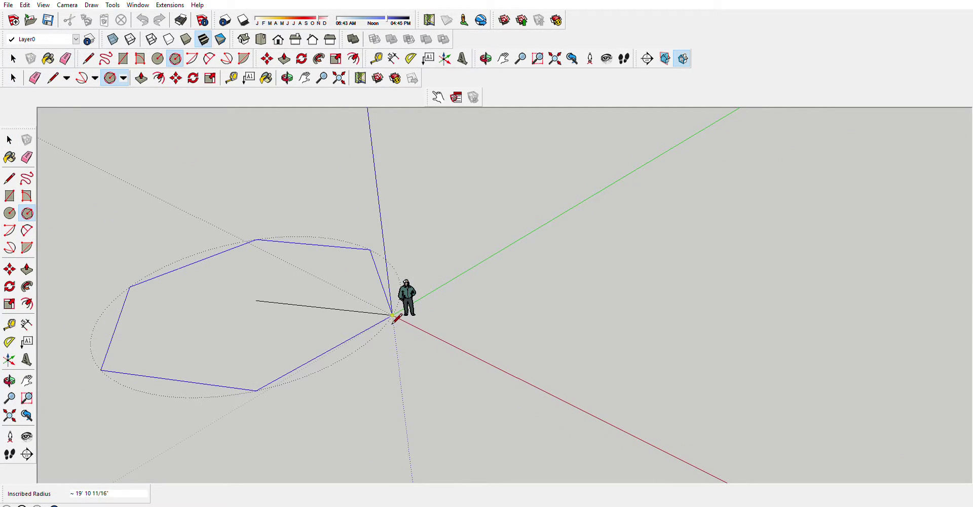
{"action": "scroll", "coordinate": [398, 324], "scroll_direction": "down", "scroll_amount": 4}
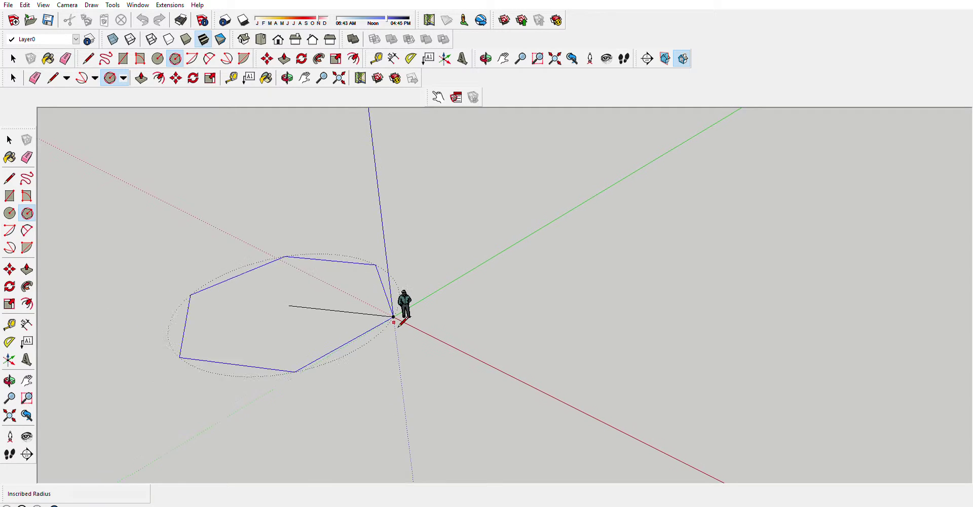
{"action": "left_click", "coordinate": [398, 325]}
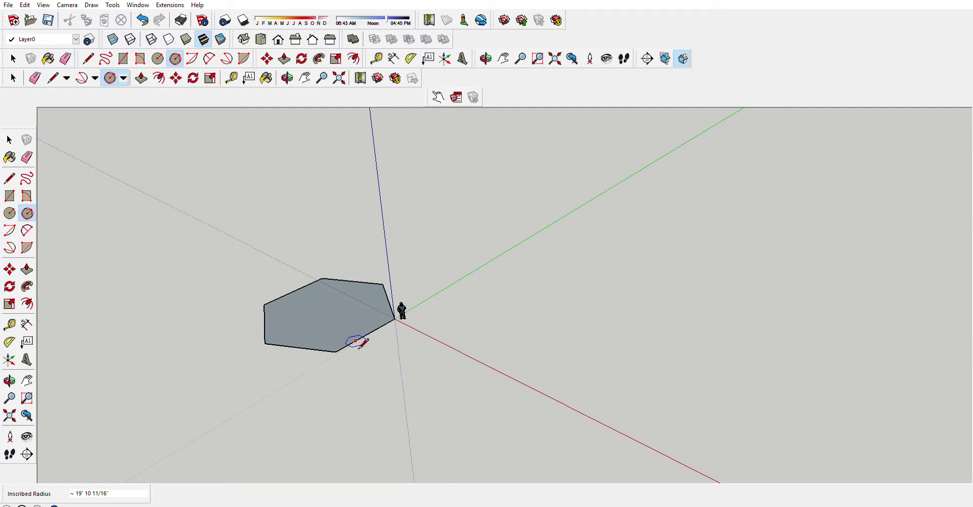
Extrude the hexagon upward about 87 feet with Push/Pull, and readjust its top face by about 46 feet and about 17 feet
{"action": "scroll", "coordinate": [263, 322], "scroll_direction": "down", "scroll_amount": 3}
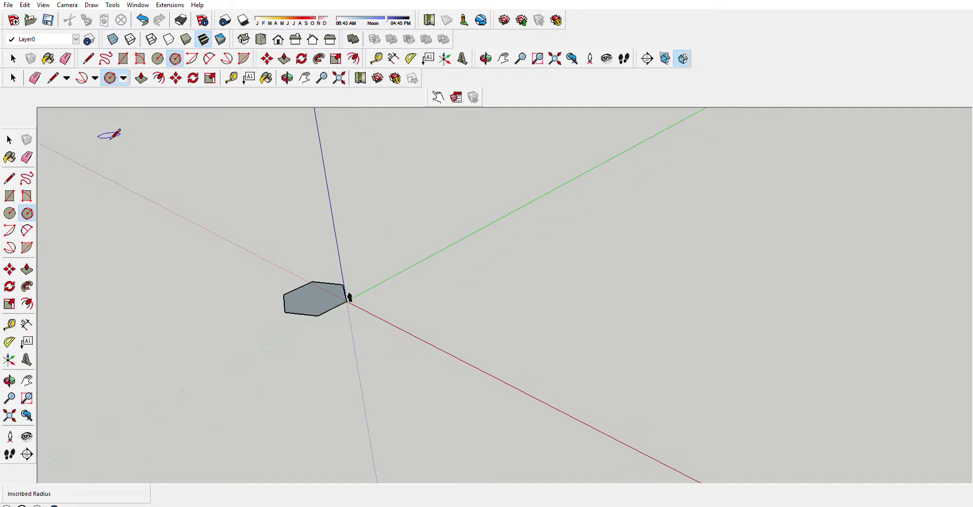
{"action": "left_click", "coordinate": [142, 78]}
{"action": "left_click_drag", "start_coordinate": [311, 291], "coordinate": [263, 152]}
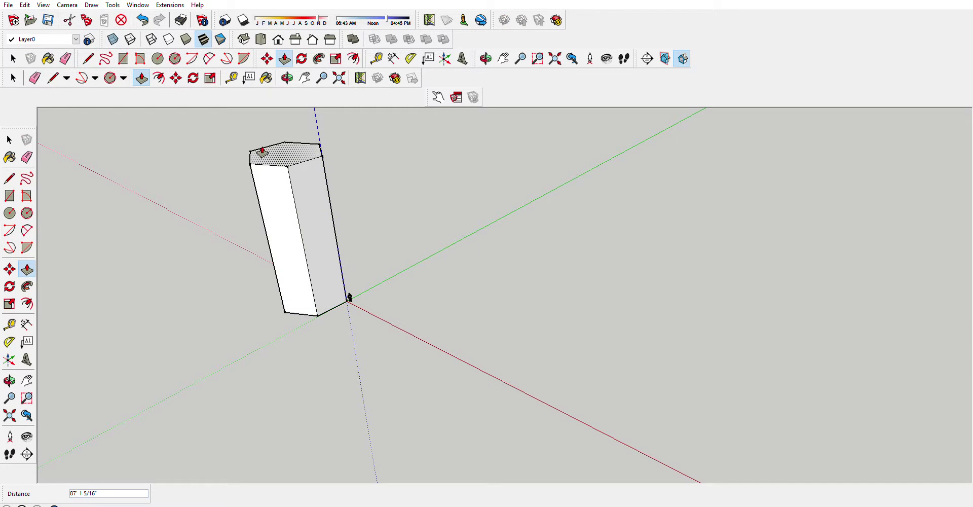
{"action": "middle_click_drag", "start_coordinate": [263, 153], "coordinate": [634, 258]}
{"action": "left_click_drag", "start_coordinate": [287, 280], "coordinate": [228, 149]}
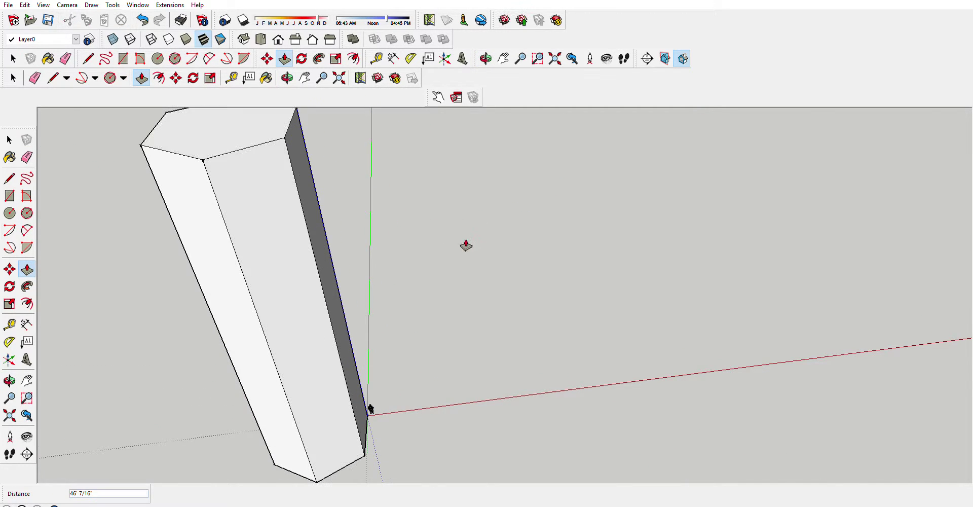
{"action": "scroll", "coordinate": [465, 251], "scroll_direction": "down", "scroll_amount": 3}
{"action": "scroll", "coordinate": [396, 208], "scroll_direction": "up", "scroll_amount": 2}
{"action": "left_click", "coordinate": [378, 167]}
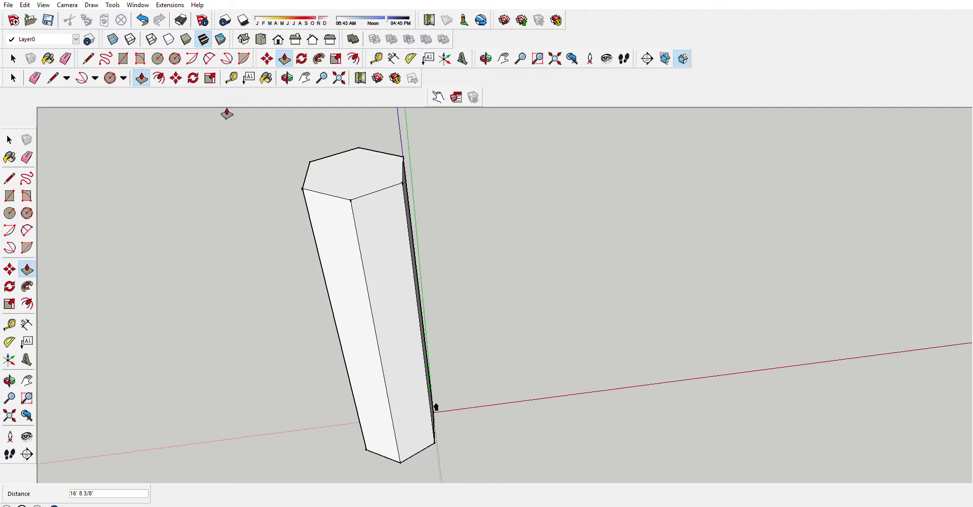
Twist the hexagonal tower by rotating its top face around its center from one corner to the adjacent corner's position
{"action": "left_click", "coordinate": [194, 77]}
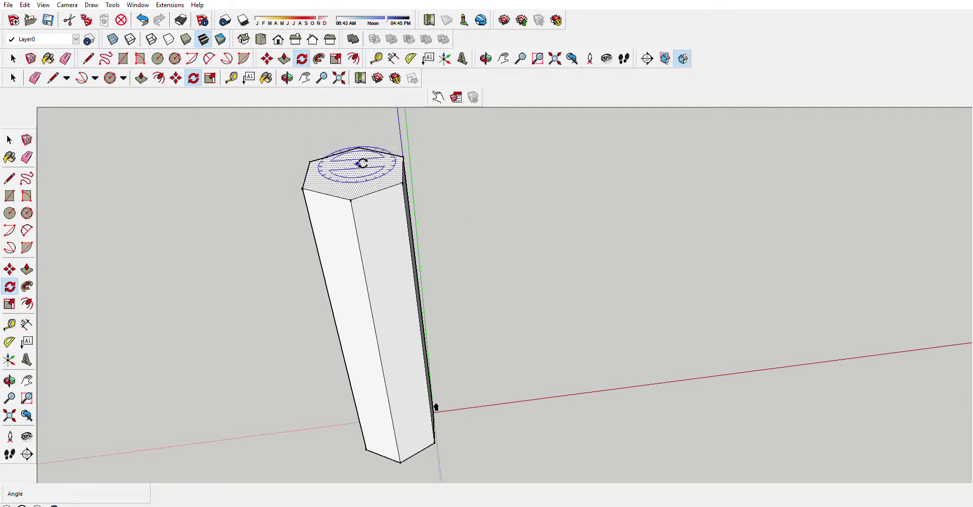
{"action": "left_click", "coordinate": [351, 200]}
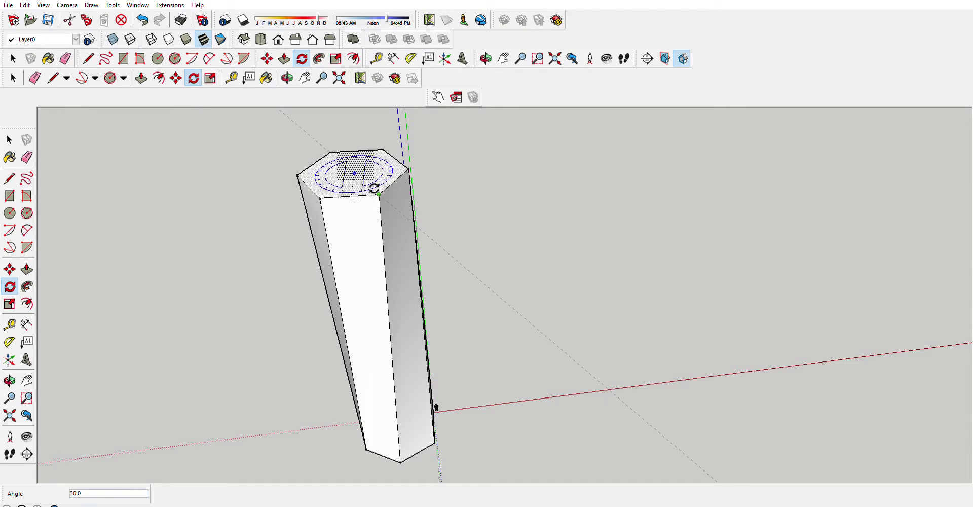
{"action": "left_click", "coordinate": [400, 183]}
Paint the side faces of the twisted hexagonal tower with the light teal material
{"action": "middle_click_drag", "start_coordinate": [487, 218], "coordinate": [212, 66]}
{"action": "scroll", "coordinate": [525, 268], "scroll_direction": "down", "scroll_amount": 6}
{"action": "middle_click_drag", "start_coordinate": [674, 341], "coordinate": [633, 304]}
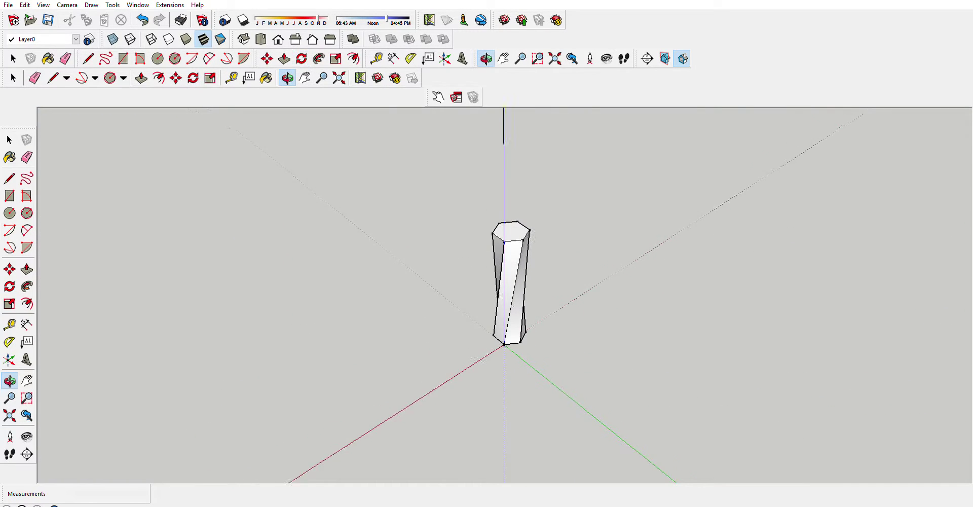
{"action": "key", "text": "q"}
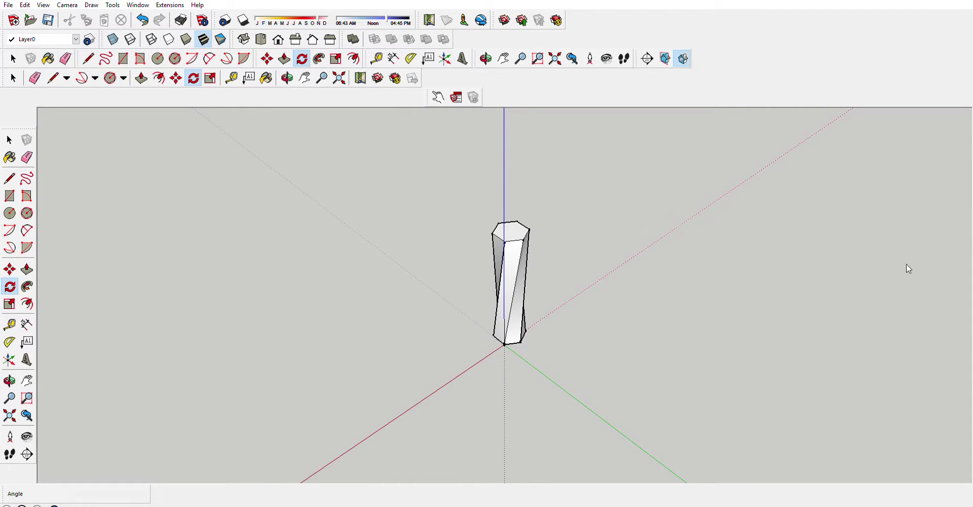
{"action": "key", "text": "b"}
{"action": "scroll", "coordinate": [521, 259], "scroll_direction": "up", "scroll_amount": 5}
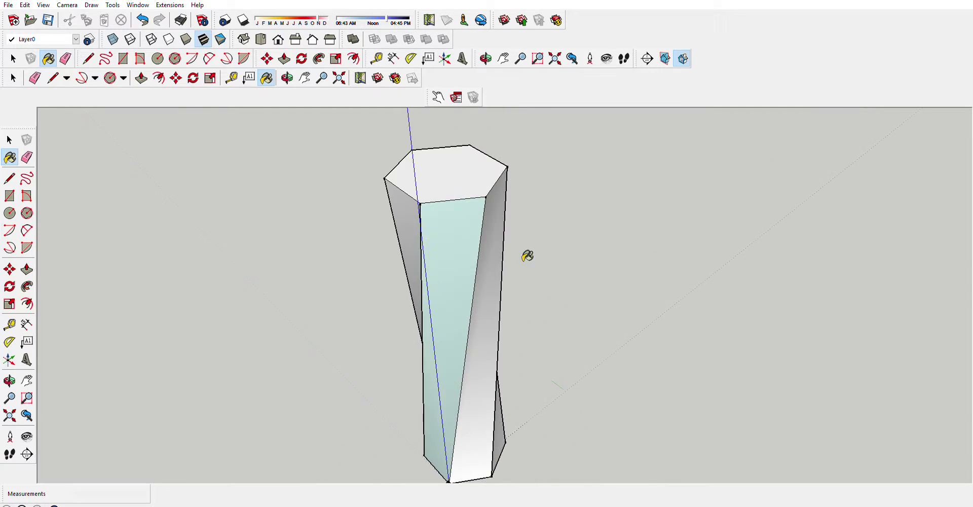
{"action": "middle_click_drag", "start_coordinate": [500, 270], "coordinate": [252, 206]}
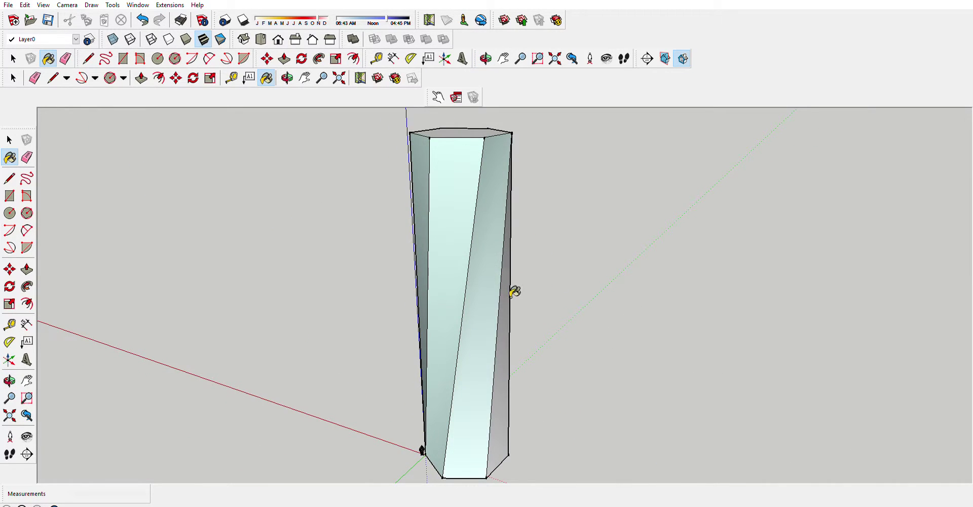
{"action": "middle_click_drag", "start_coordinate": [593, 292], "coordinate": [406, 297]}
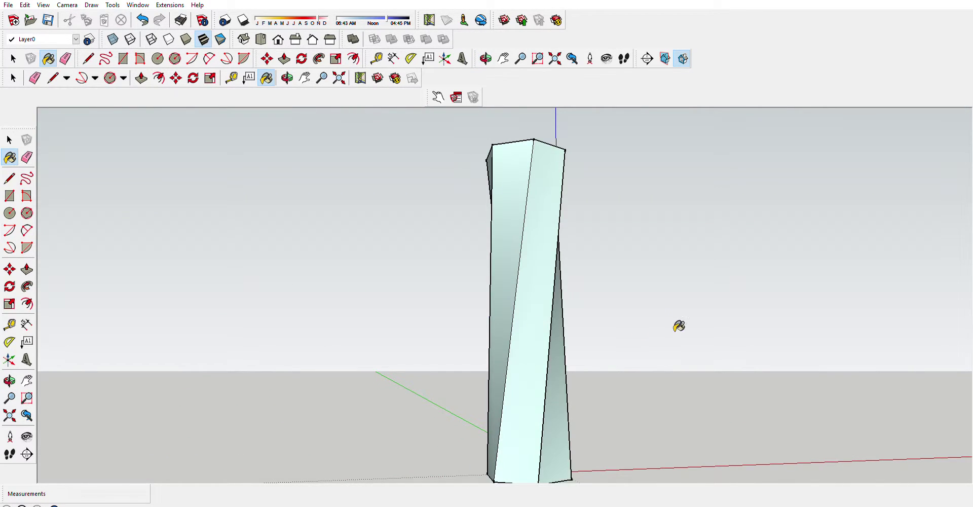
{"action": "mouse_move", "coordinate": [680, 326]}
{"action": "middle_mouse_down"}
{"action": "mouse_move", "coordinate": [293, 242]}
{"action": "mouse_move", "coordinate": [113, 221]}
{"action": "mouse_move", "coordinate": [576, 134]}
{"action": "mouse_move", "coordinate": [831, 289]}
{"action": "mouse_move", "coordinate": [485, 400]}
{"action": "mouse_move", "coordinate": [522, 332]}
{"action": "mouse_move", "coordinate": [466, 362]}
{"action": "mouse_move", "coordinate": [570, 391]}
{"action": "mouse_move", "coordinate": [568, 324]}
{"action": "mouse_move", "coordinate": [434, 178]}
{"action": "mouse_move", "coordinate": [24, 84]}
{"action": "mouse_move", "coordinate": [6, 238]}
{"action": "mouse_move", "coordinate": [7, 372]}
{"action": "middle_mouse_up"}
Examine the painted twisted tower up close and from all around, including from below
{"action": "scroll", "coordinate": [558, 217], "scroll_direction": "up", "scroll_amount": 7}
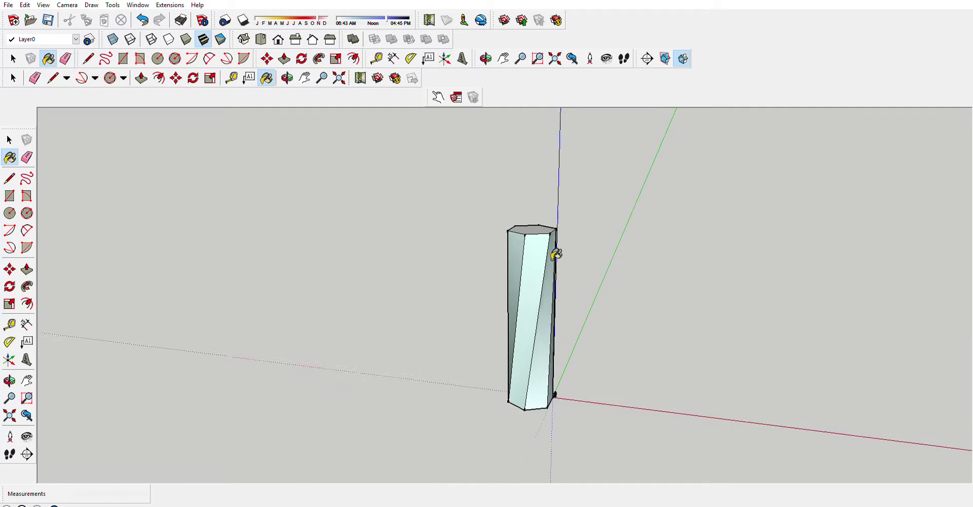
{"action": "scroll", "coordinate": [506, 205], "scroll_direction": "up", "scroll_amount": 2}
{"action": "middle_click_drag", "start_coordinate": [654, 277], "coordinate": [519, 421]}
{"action": "scroll", "coordinate": [557, 377], "scroll_direction": "up", "scroll_amount": 7}
{"action": "scroll", "coordinate": [463, 358], "scroll_direction": "down", "scroll_amount": 6}
{"action": "mouse_move", "coordinate": [465, 358]}
{"action": "middle_mouse_down"}
{"action": "mouse_move", "coordinate": [512, 347]}
{"action": "mouse_move", "coordinate": [536, 295]}
{"action": "mouse_move", "coordinate": [699, 300]}
{"action": "mouse_move", "coordinate": [539, 278]}
{"action": "mouse_move", "coordinate": [801, 319]}
{"action": "mouse_move", "coordinate": [453, 178]}
{"action": "mouse_move", "coordinate": [877, 265]}
{"action": "mouse_move", "coordinate": [854, 136]}
{"action": "middle_mouse_up"}
{"action": "mouse_move", "coordinate": [338, 312]}
{"action": "middle_mouse_down"}
{"action": "mouse_move", "coordinate": [382, 311]}
{"action": "mouse_move", "coordinate": [533, 200]}
{"action": "mouse_move", "coordinate": [423, 140]}
{"action": "middle_mouse_up"}
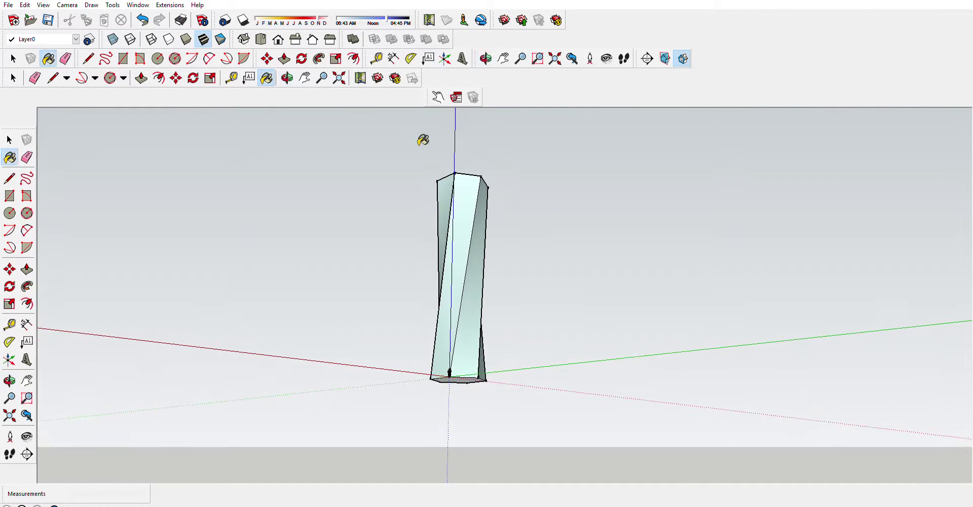